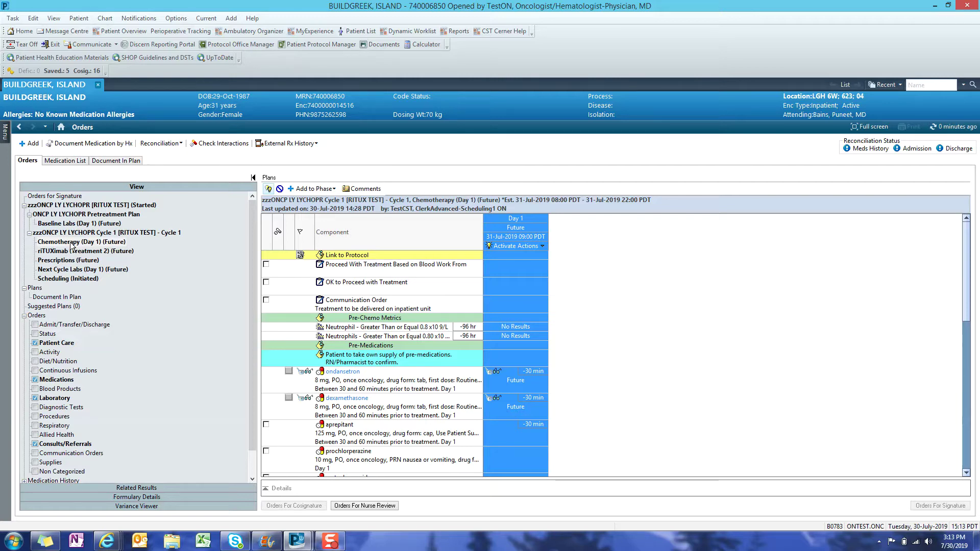
In the Cycle 1 Chemotherapy (Day 1) phase, include the Communication Order for treatment to be delivered on inpatient unit
click(72, 242)
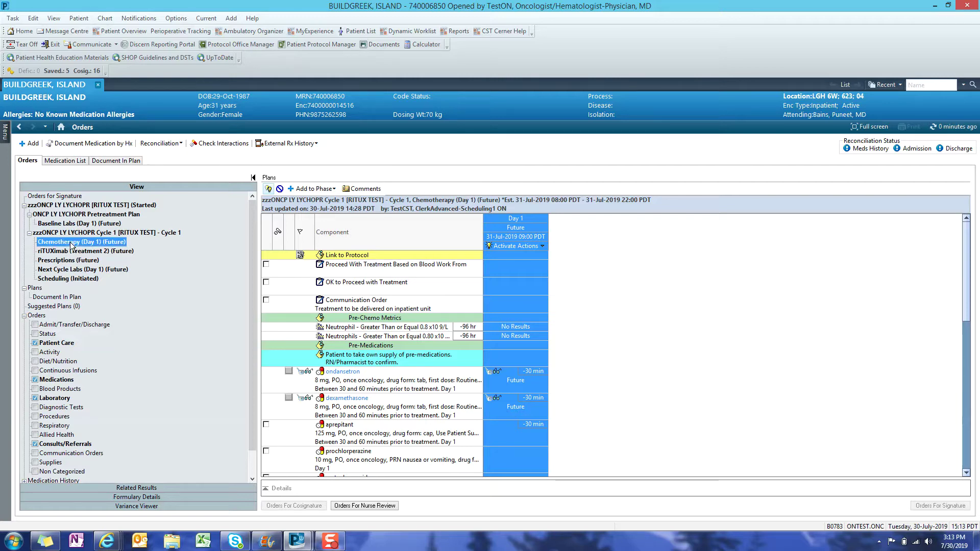
click(268, 189)
click(269, 189)
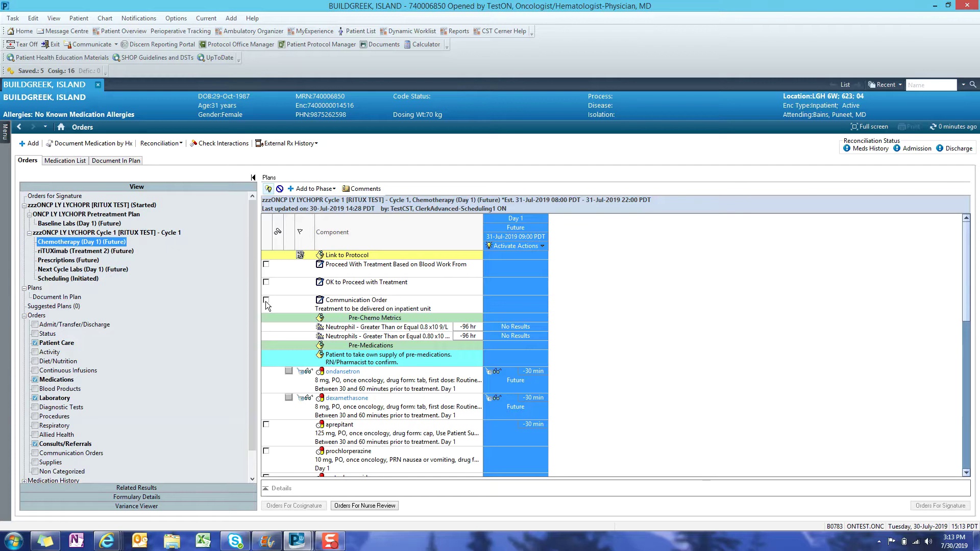
click(266, 300)
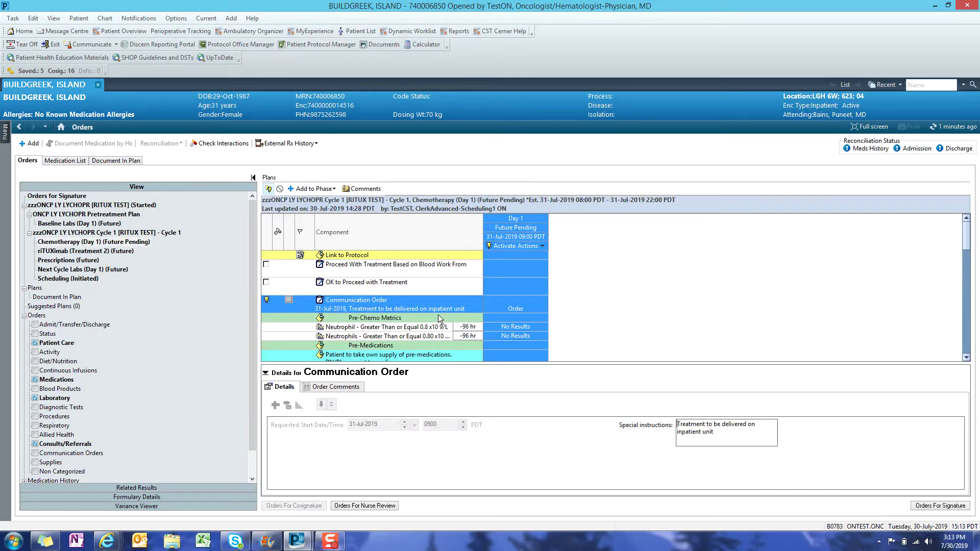
click(266, 373)
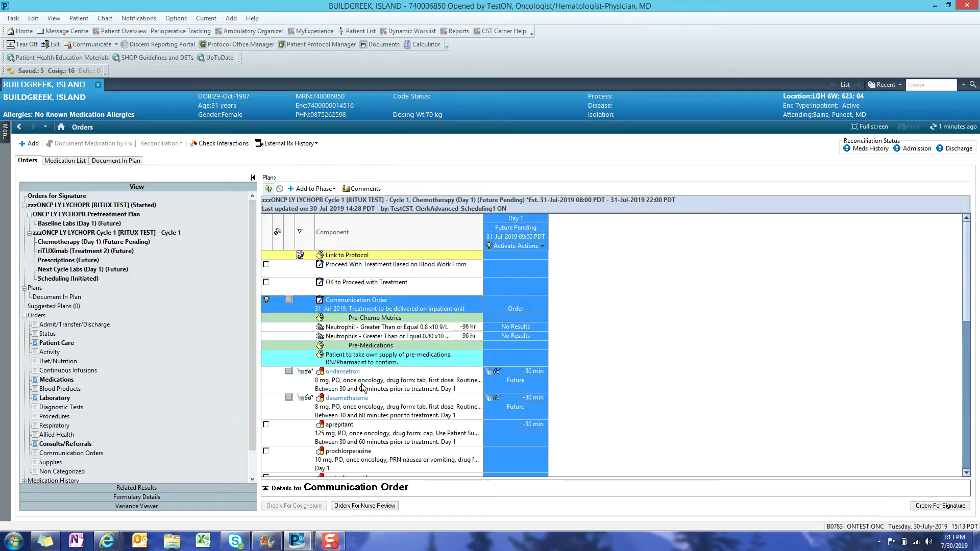
Modify the ondansetron pre-medication order so that Use Patient Supply is set to No
mouse_move(362, 386)
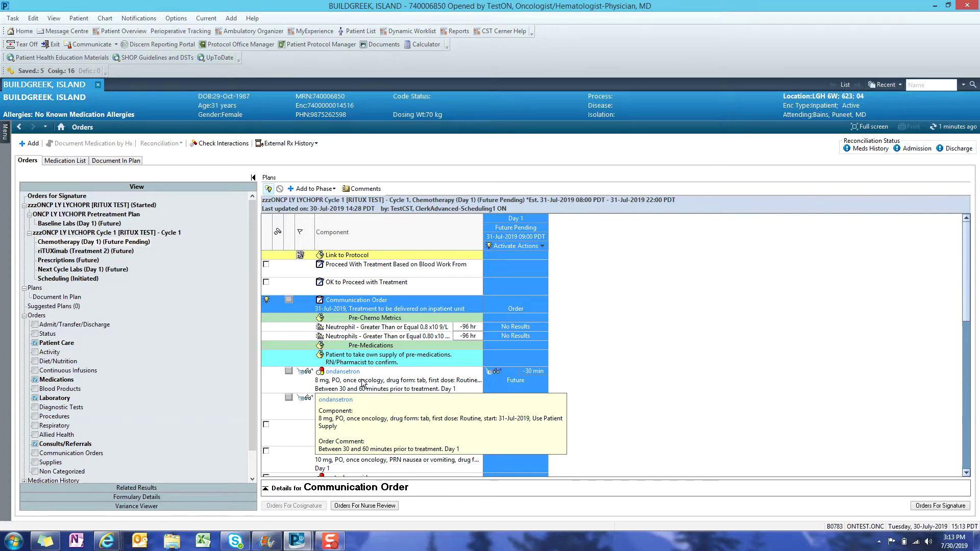
click(361, 379)
right_click(361, 379)
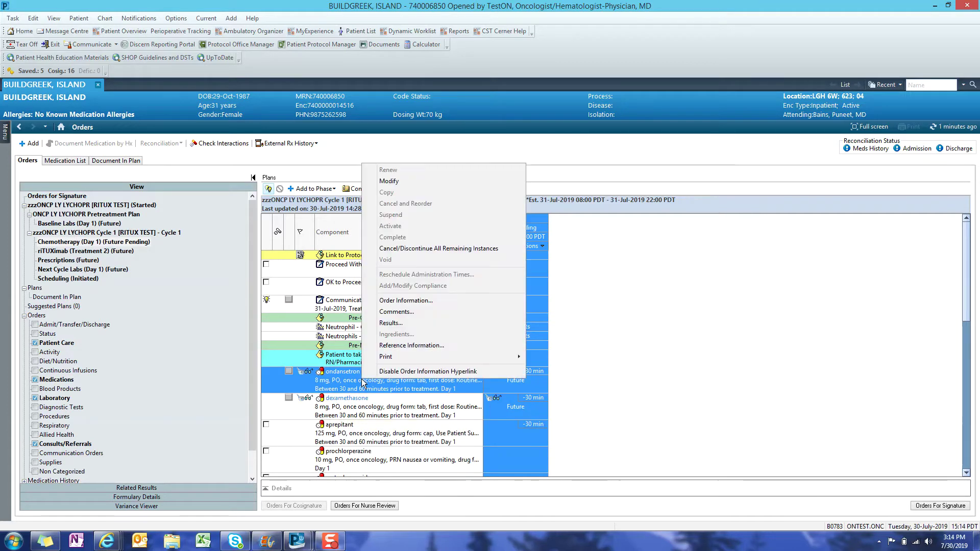
click(412, 182)
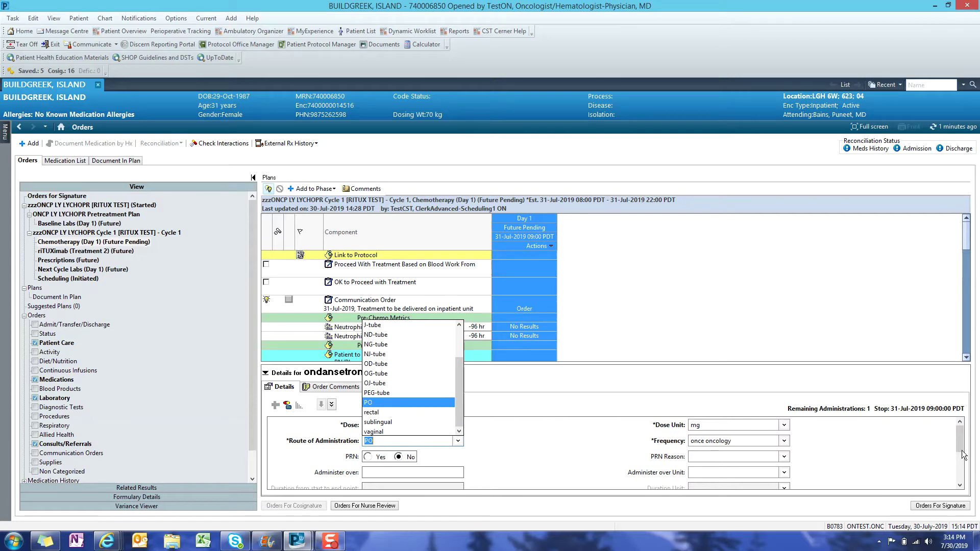
scroll(510, 459, down, 3)
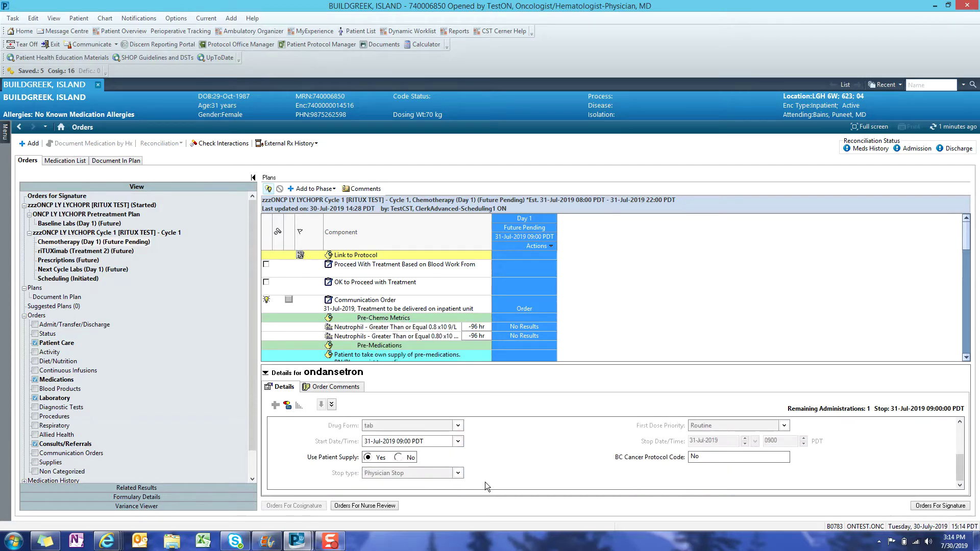
click(399, 458)
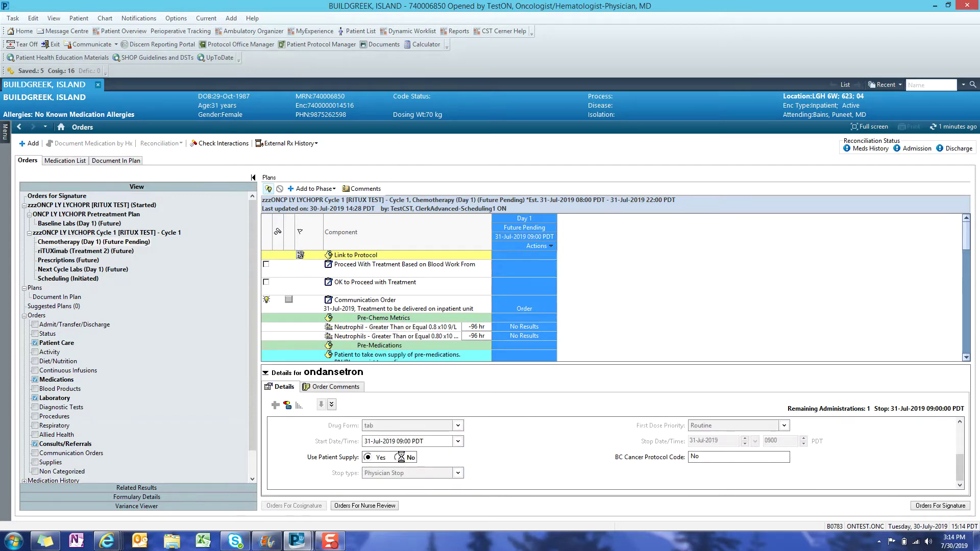
click(266, 373)
Modify the dexamethasone pre-medication order so that Use Patient Supply is set to No
right_click(368, 407)
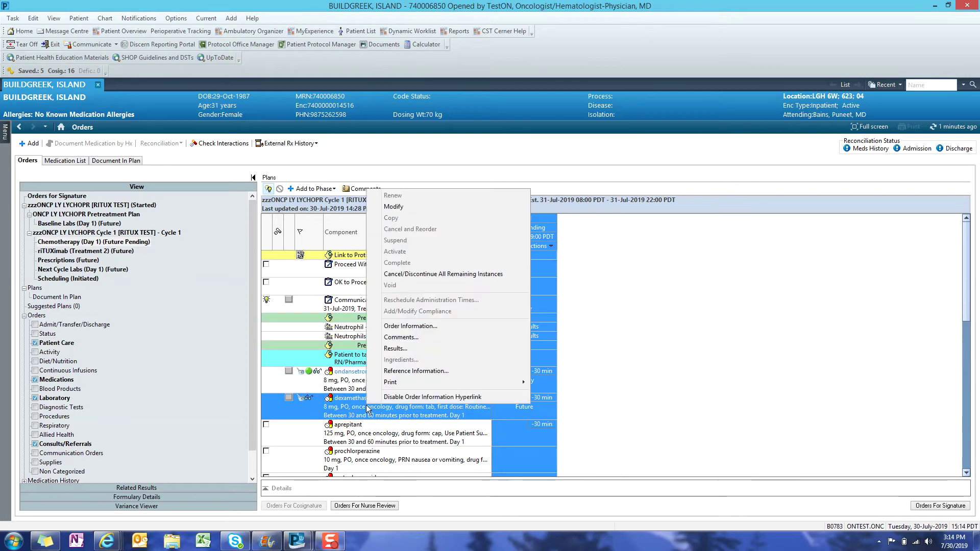
click(431, 207)
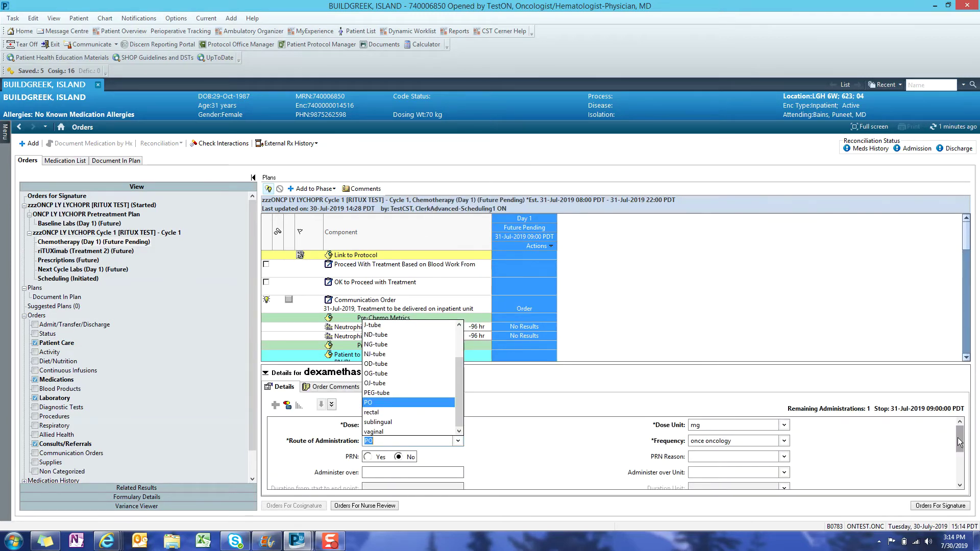
drag(961, 442, 961, 475)
click(398, 458)
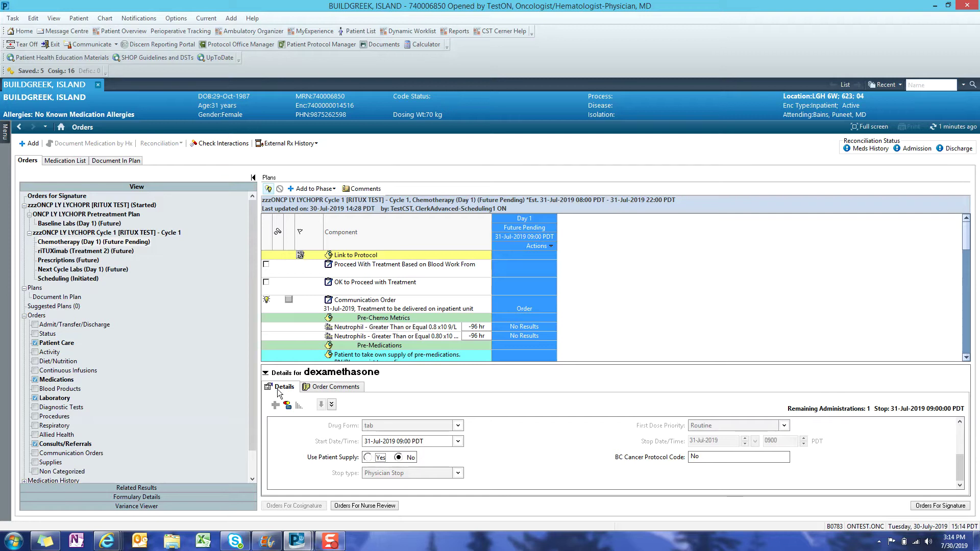
click(266, 373)
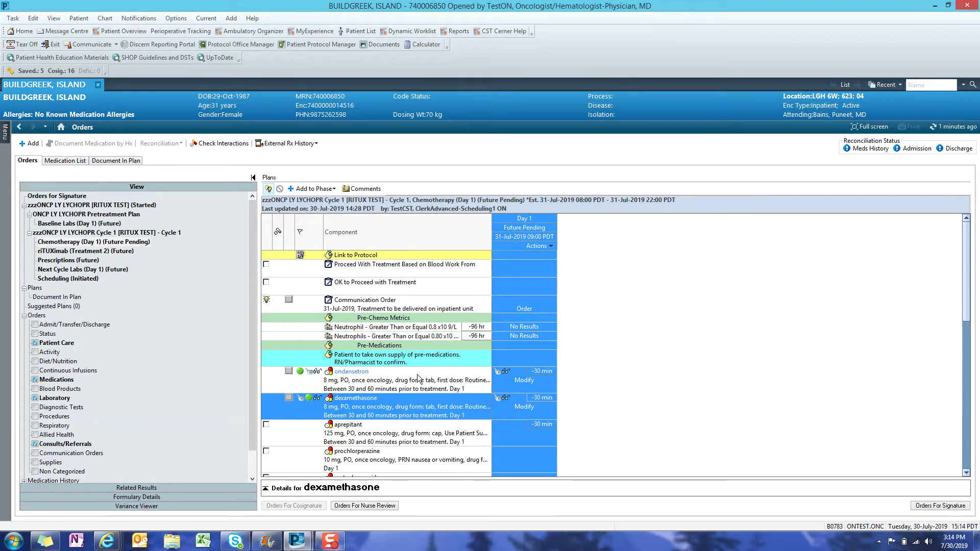
In the Prescriptions phase, include the inpatient predniSONE 45 mg/m2 order and apply the calculated 80 mg dose
drag(964, 287, 923, 413)
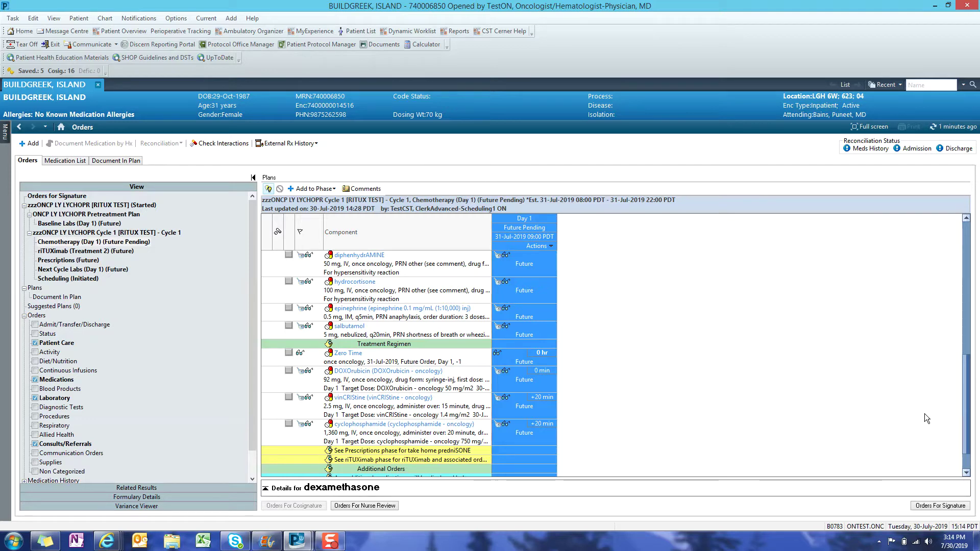
drag(924, 414, 924, 432)
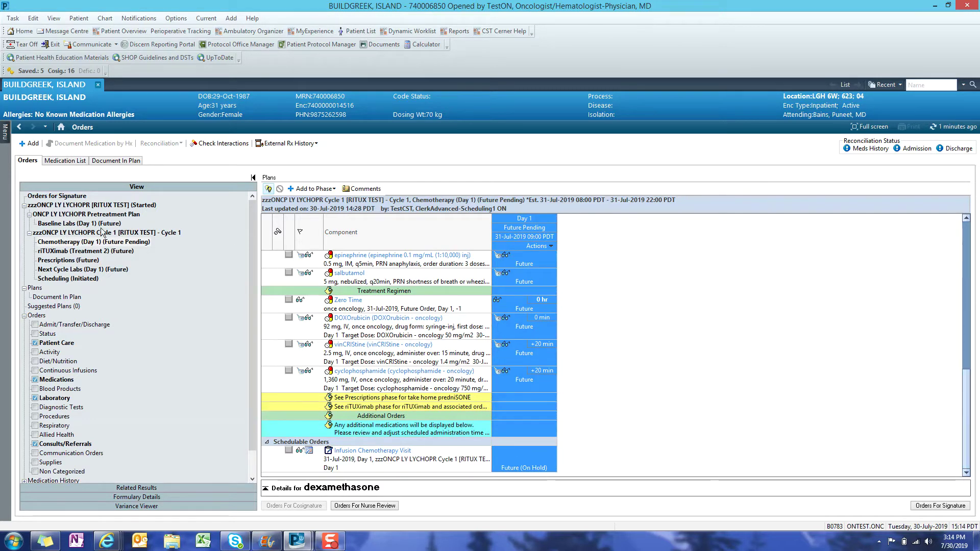
click(56, 261)
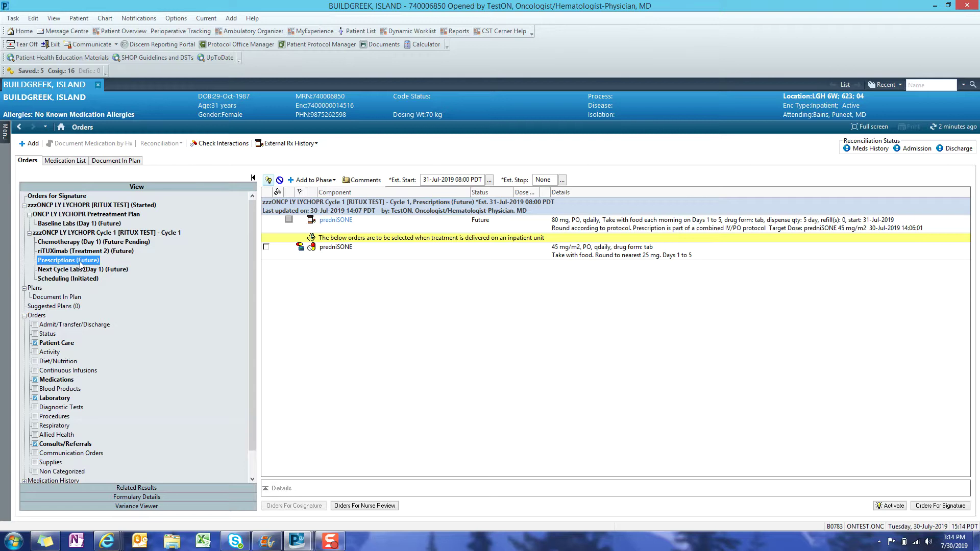
click(268, 181)
click(266, 247)
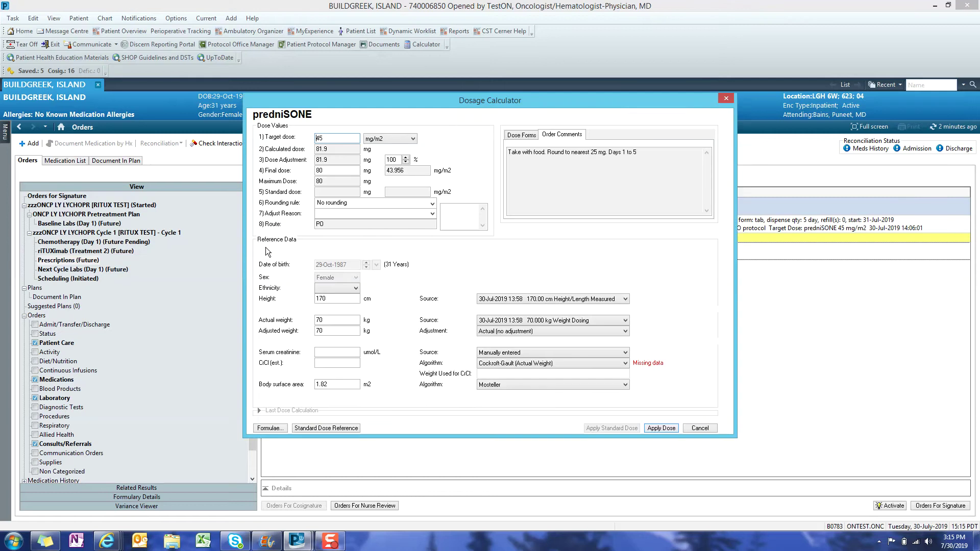
click(668, 430)
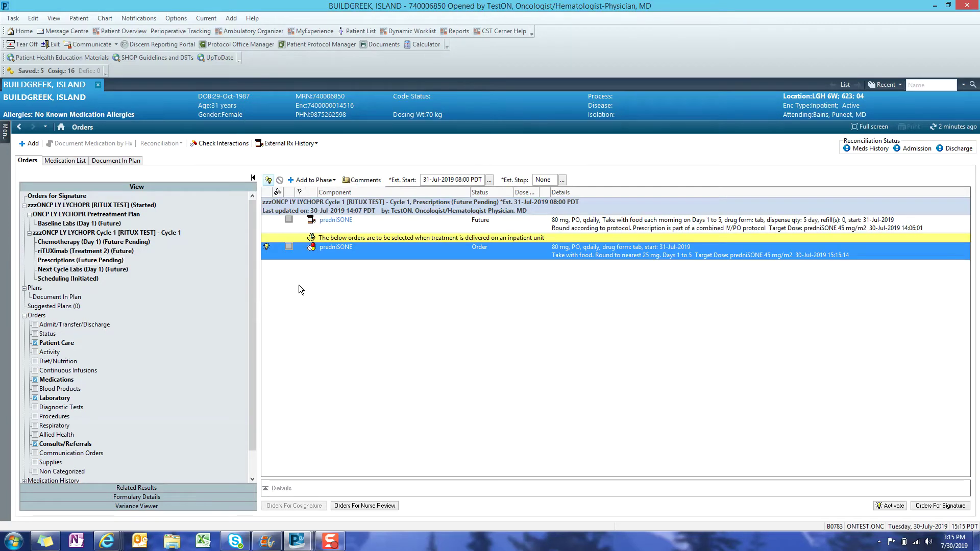
Cancel/discontinue the Day 1 Infusion Chemotherapy Visit order in the Cycle 1 Scheduling phase
click(68, 278)
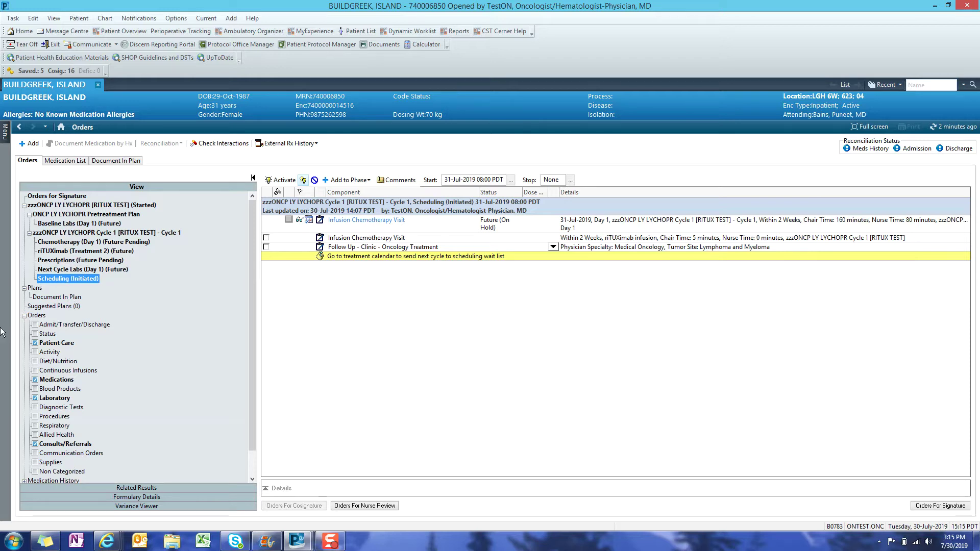
click(66, 263)
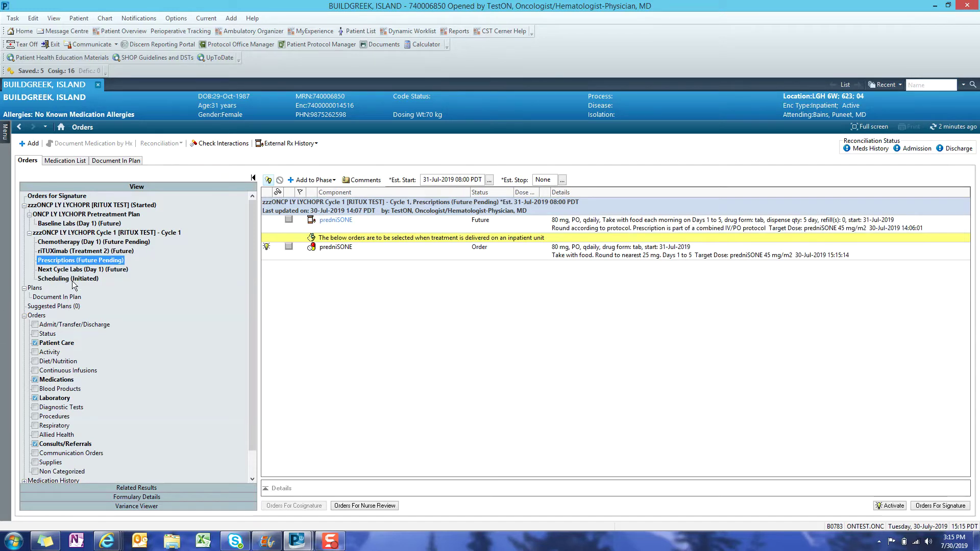
click(72, 279)
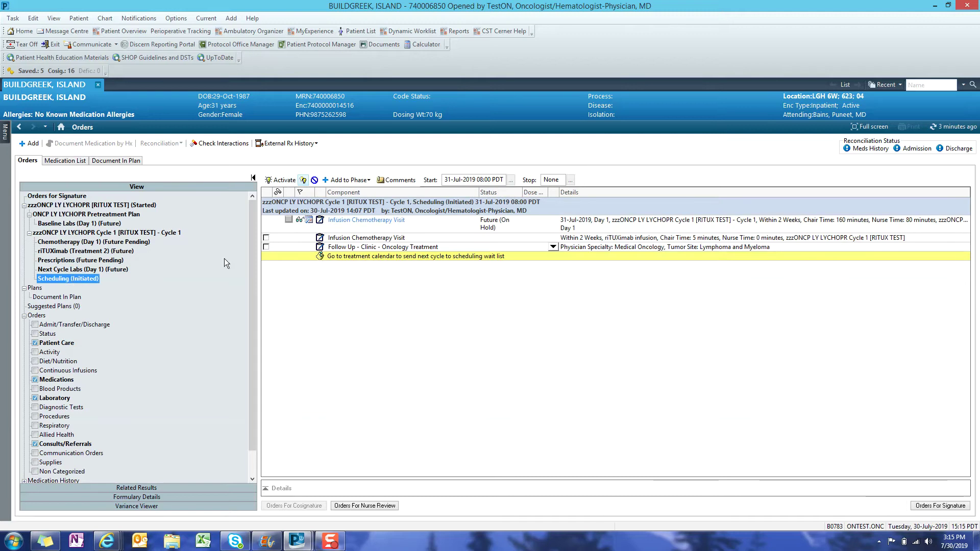
right_click(350, 221)
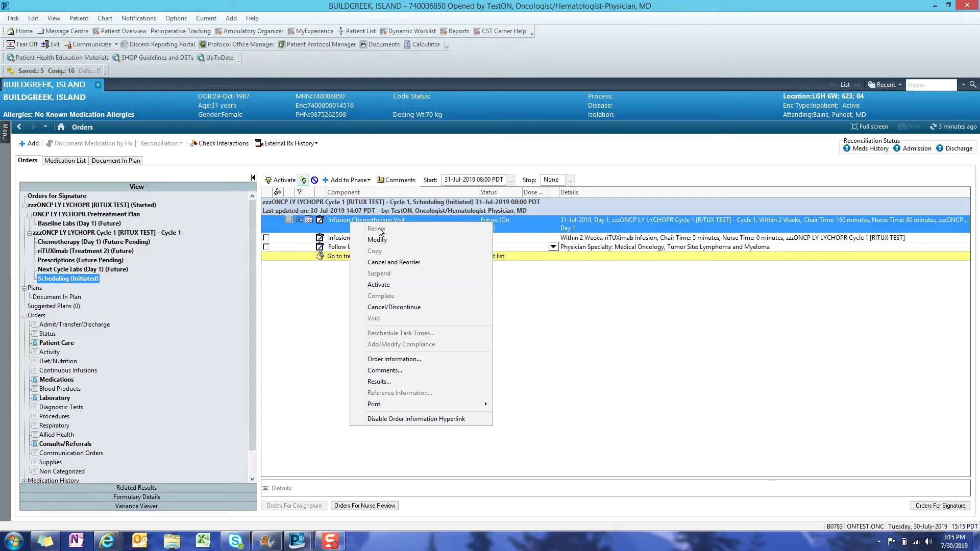
click(379, 307)
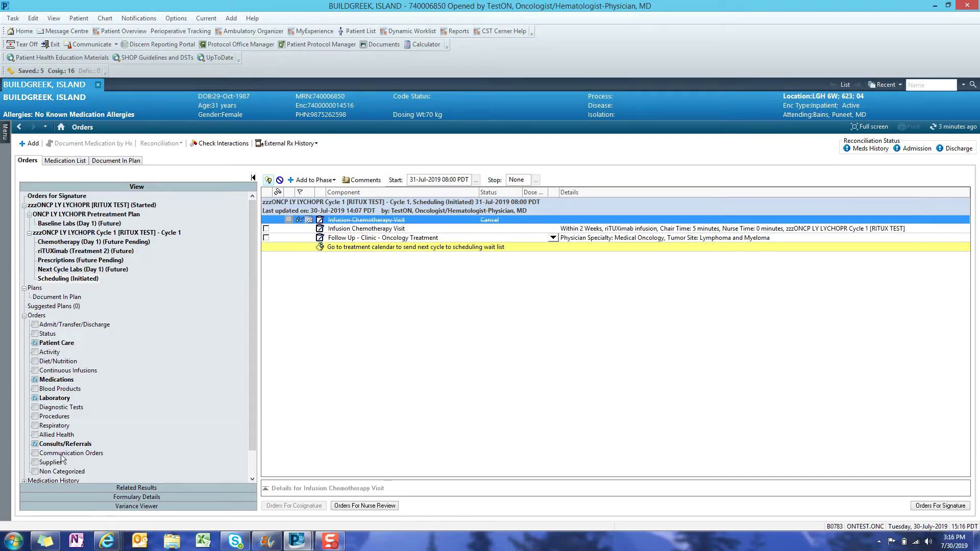
click(192, 280)
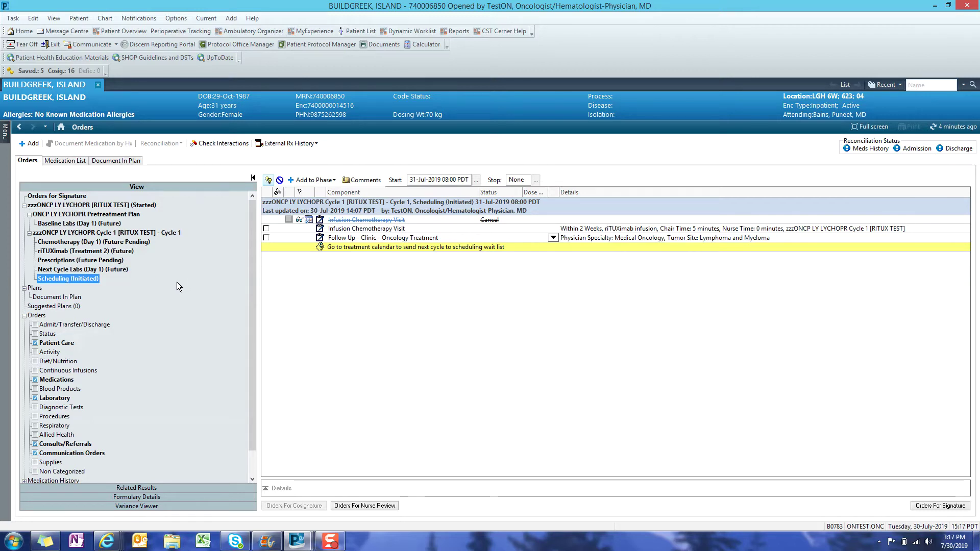
Add the ONCP Nausea and Vomiting - Oncology (Module) plan for this visit, searching the order catalogue for "oncp na"
click(27, 146)
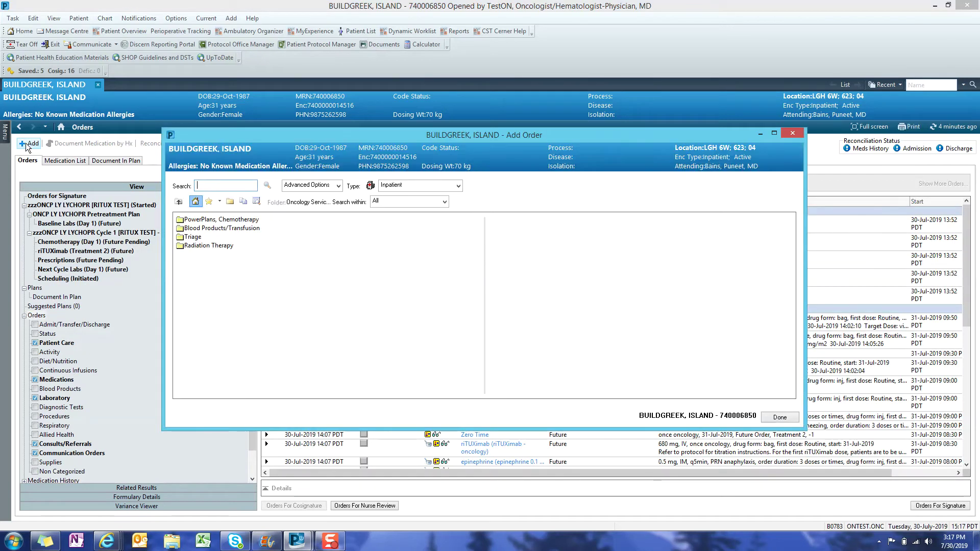
text(oncp na)
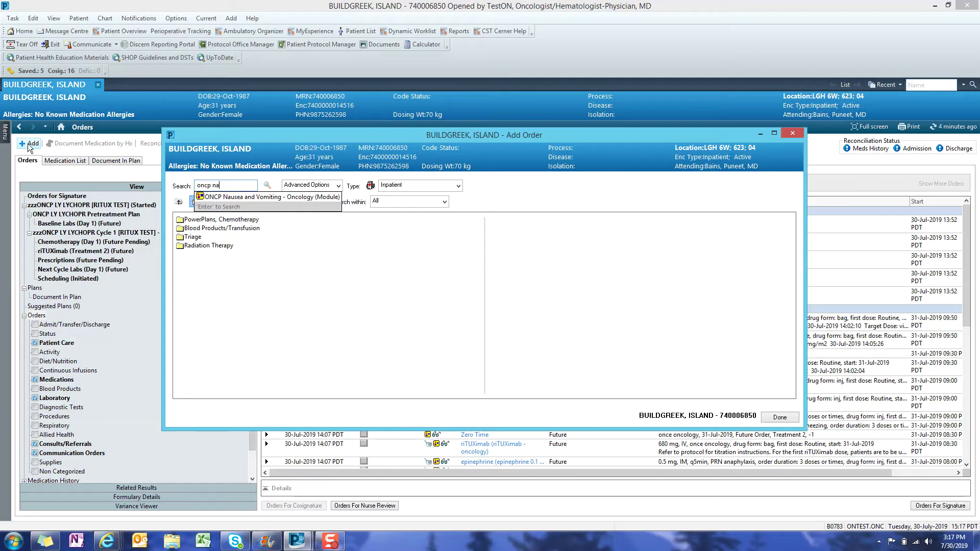
click(238, 200)
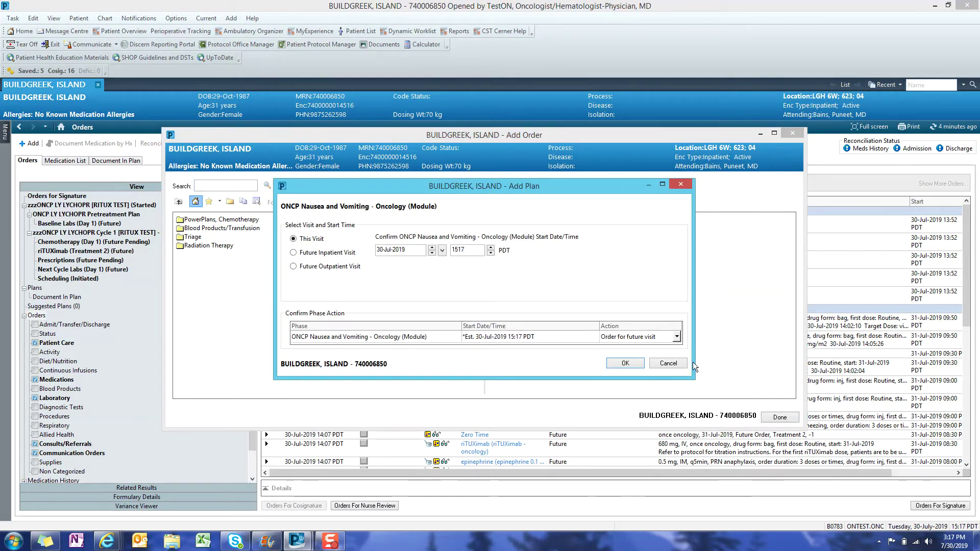
click(626, 364)
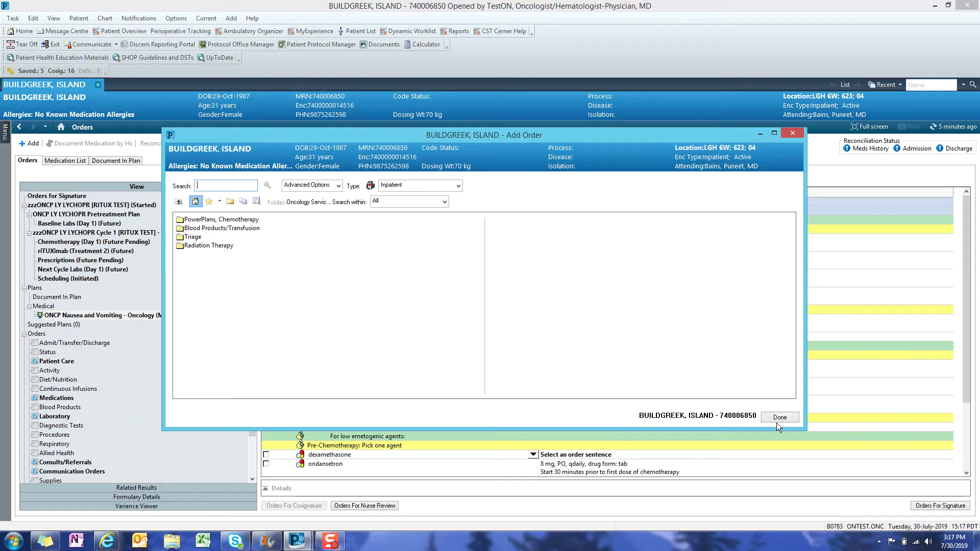
click(778, 418)
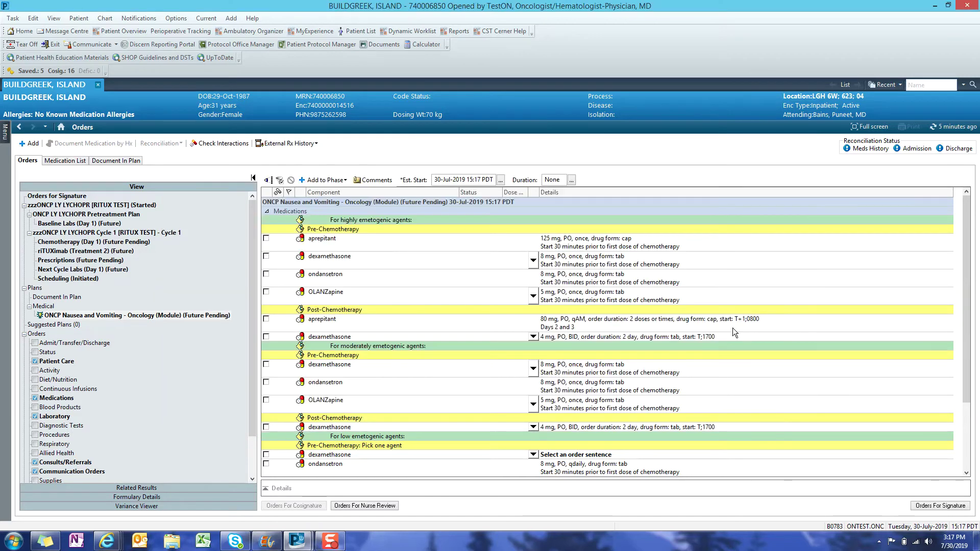
Select the post-chemotherapy dexamethasone 4 mg PO BID order for highly emetogenic agents and sign all pending orders
click(265, 336)
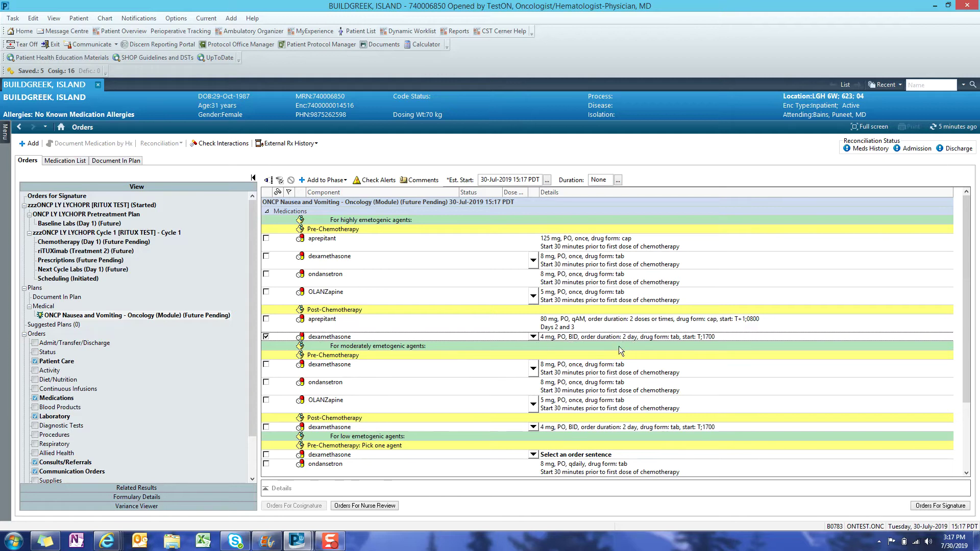
click(921, 506)
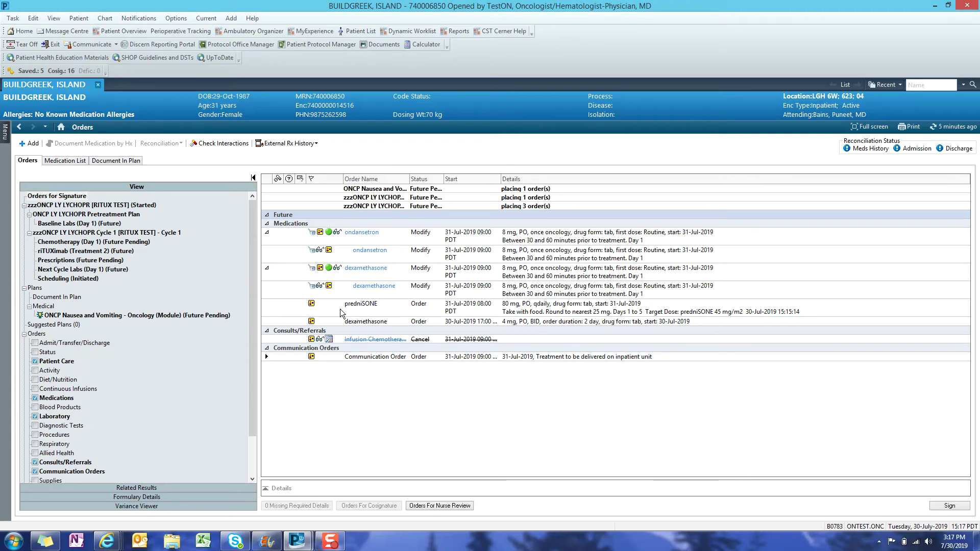
mouse_move(338, 309)
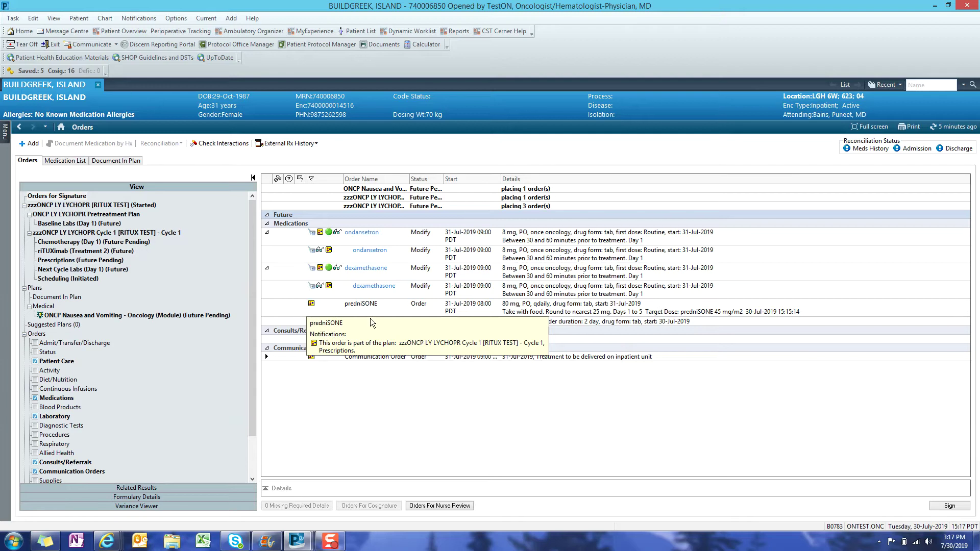
click(944, 506)
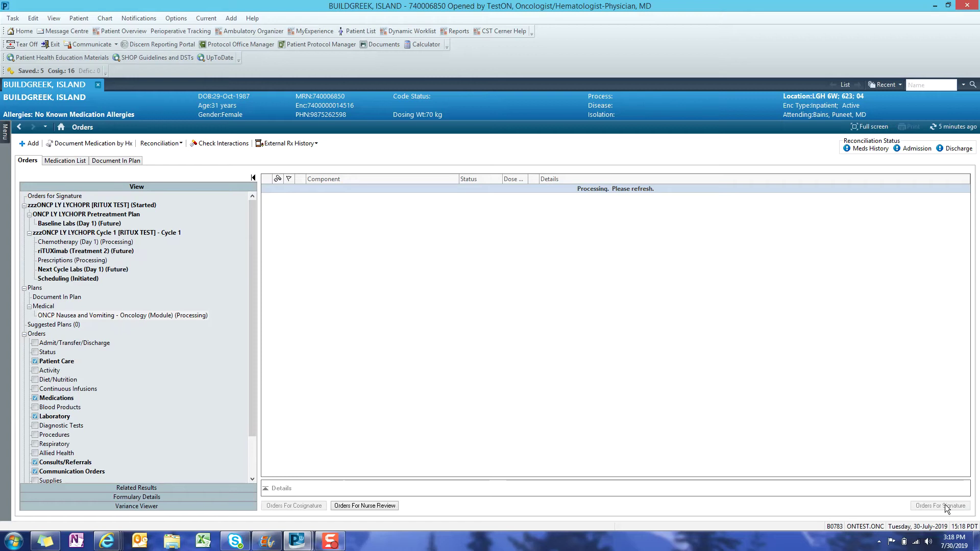
Refresh the orders and reopen the Cycle 1 Chemotherapy (Day 1) phase
click(944, 127)
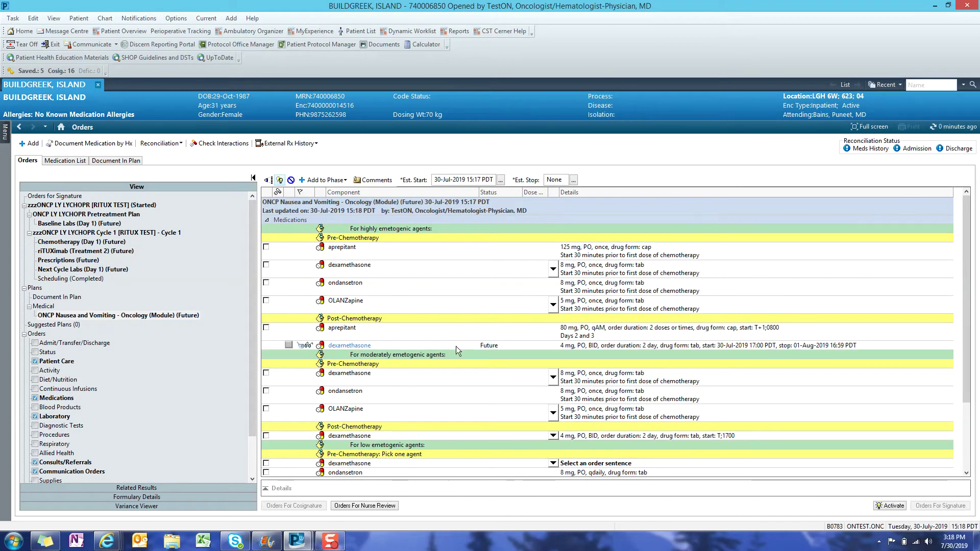
click(71, 243)
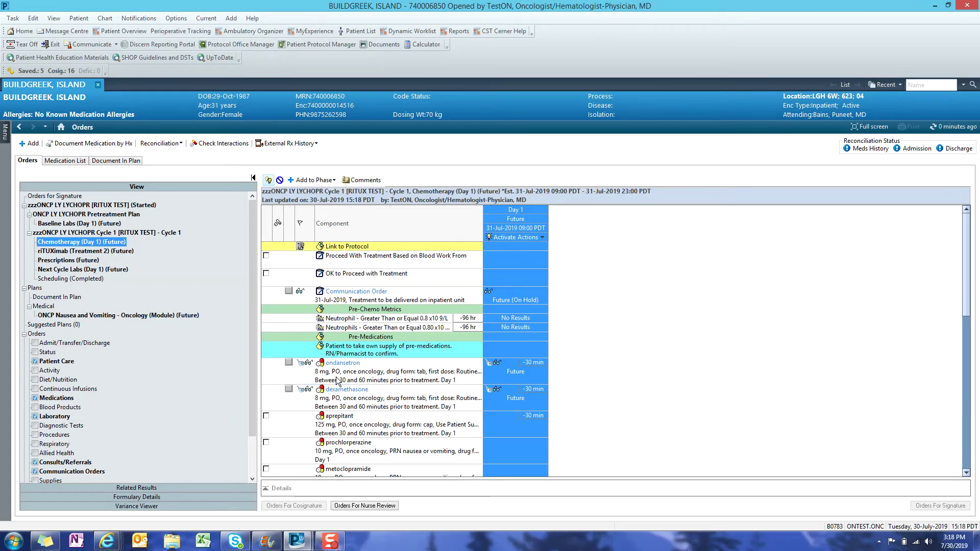
Review the Cycle 1 Prescriptions, Scheduling and Chemotherapy (Day 1) phases
click(60, 259)
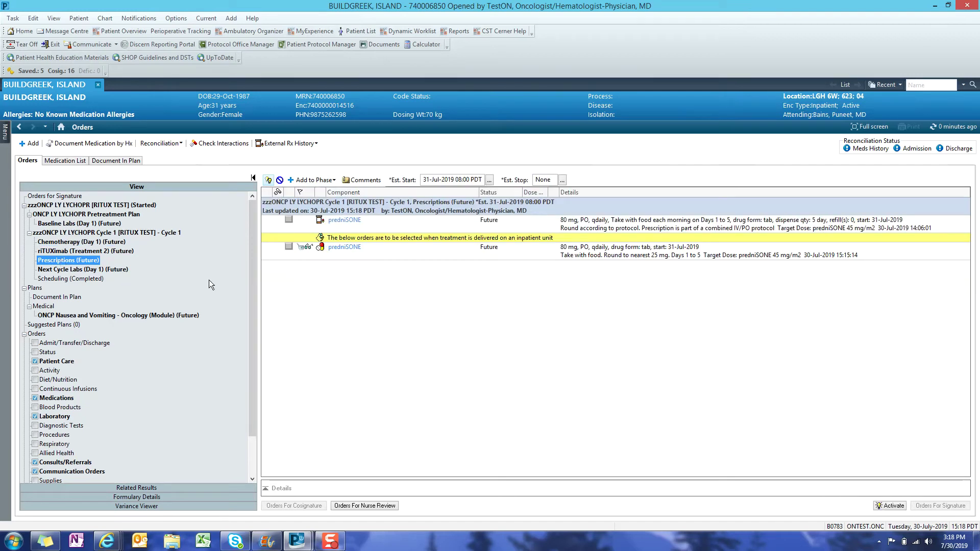
click(70, 278)
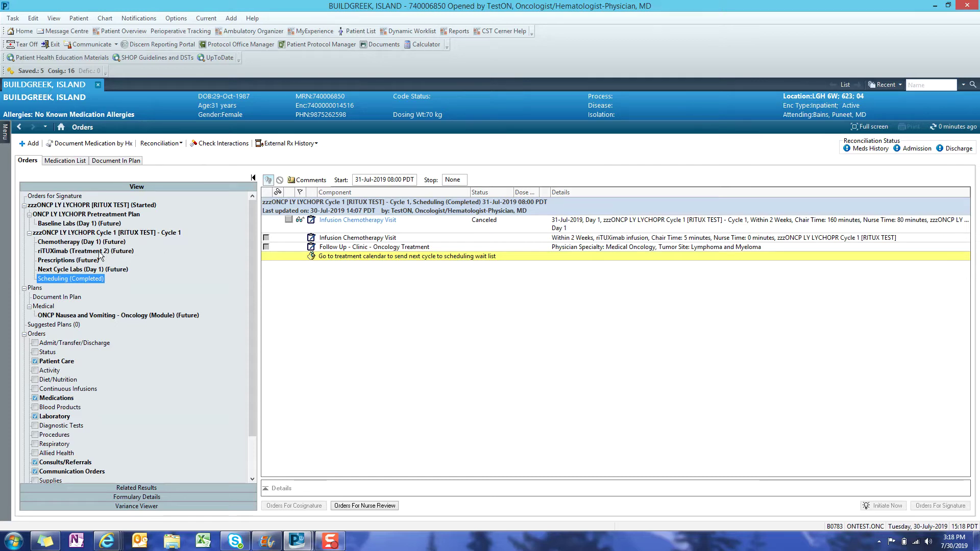
click(71, 243)
mouse_move(299, 290)
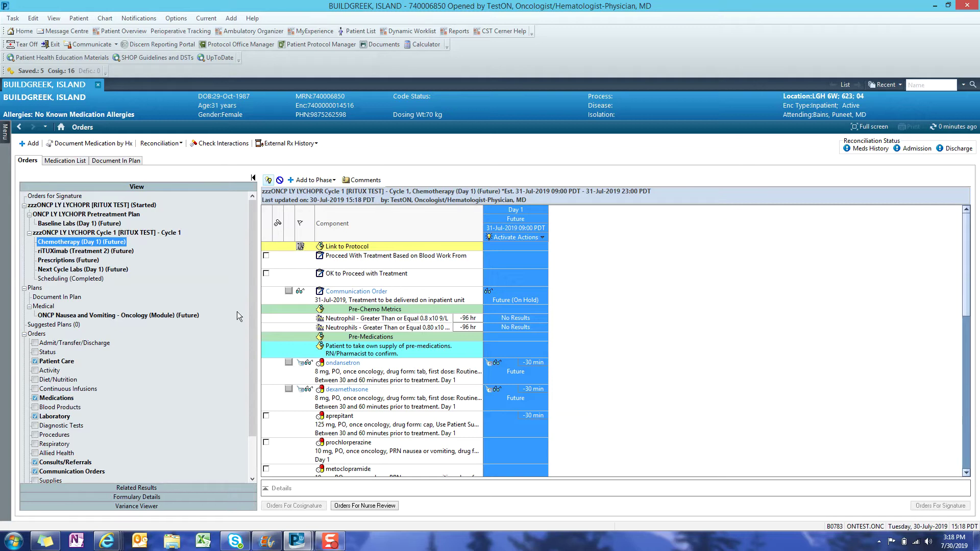
Open the Cycle 1 Prescriptions phase, then complete and sign the admission reconciliation, discontinuing the documented home prednisone
click(73, 260)
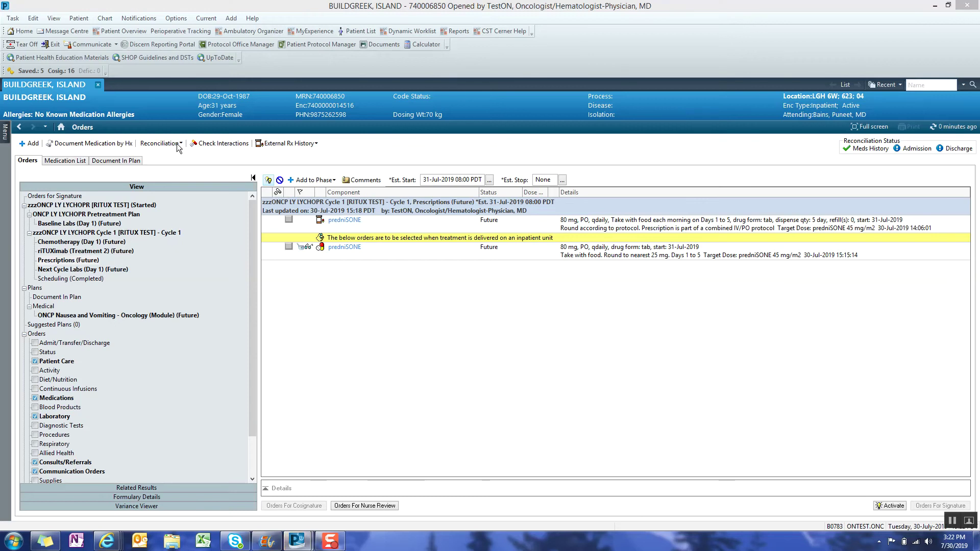
click(161, 143)
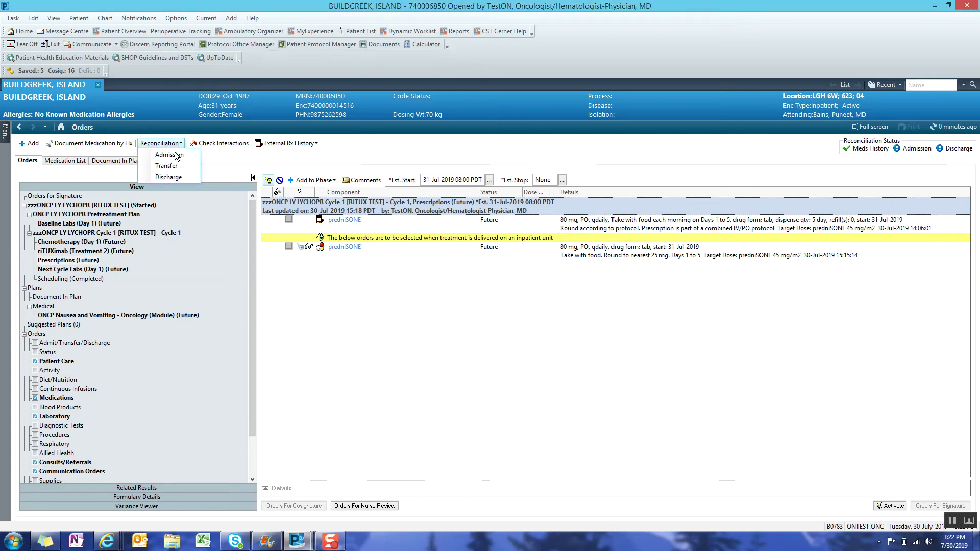
click(175, 155)
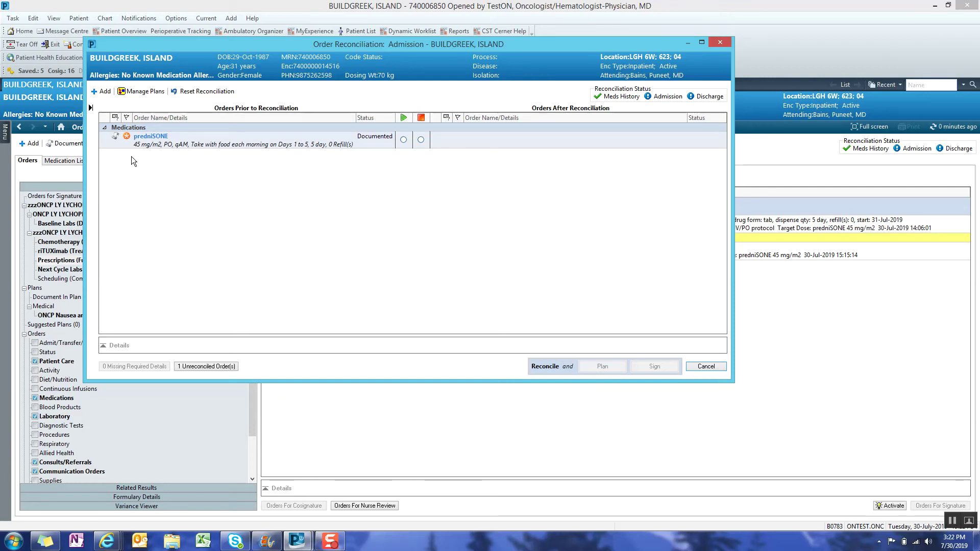
click(420, 139)
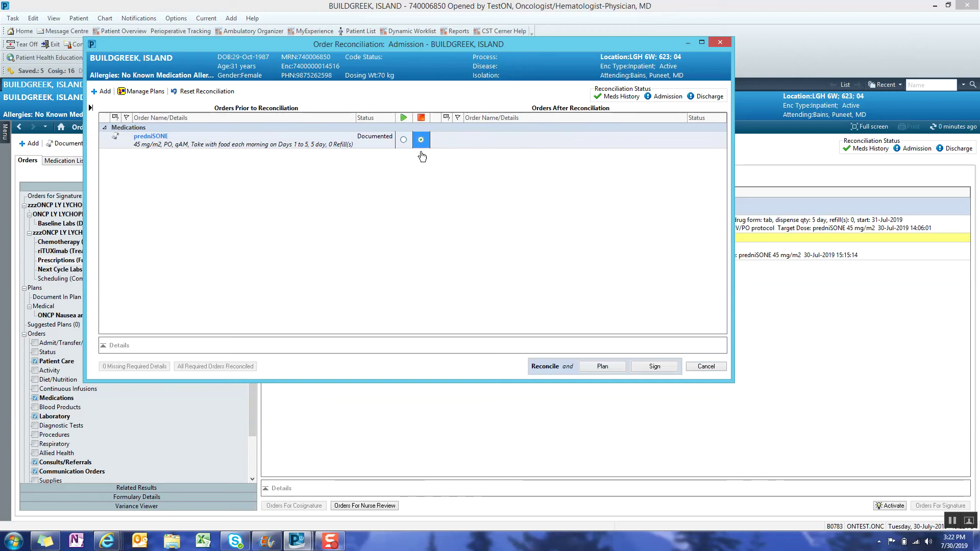
click(660, 366)
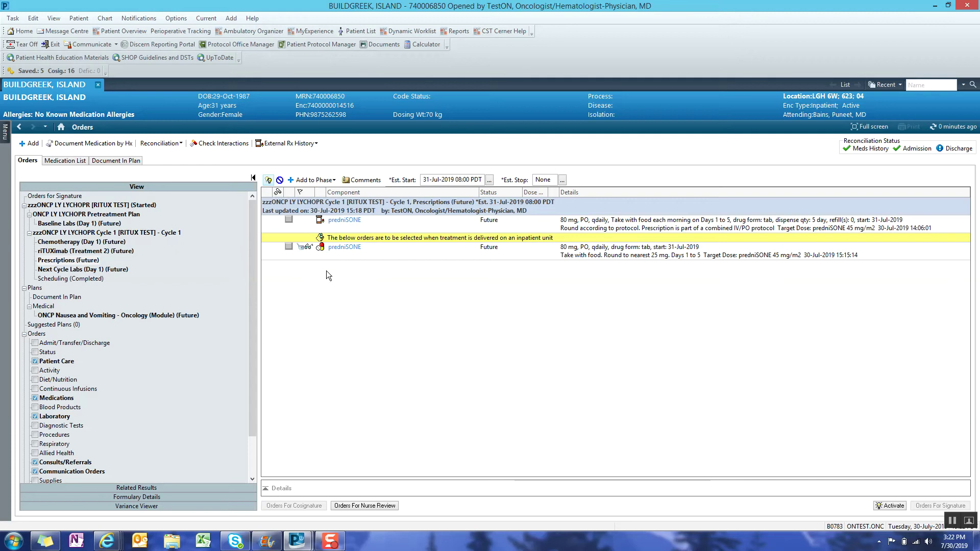
Activate the inpatient prednisone order in the Prescriptions phase with its 31-Jul-2019 08:00 start, sign it and refresh the orders
right_click(337, 249)
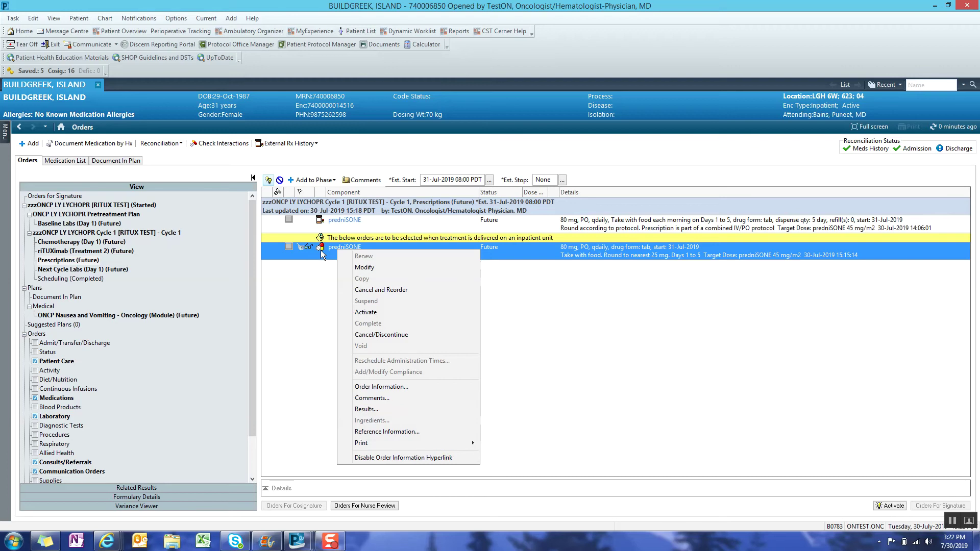
click(367, 313)
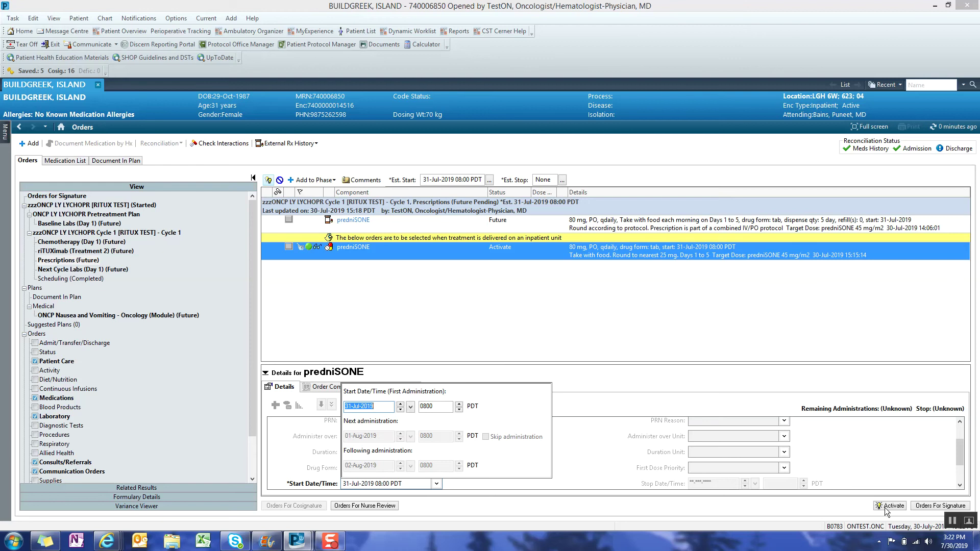
click(925, 509)
click(935, 506)
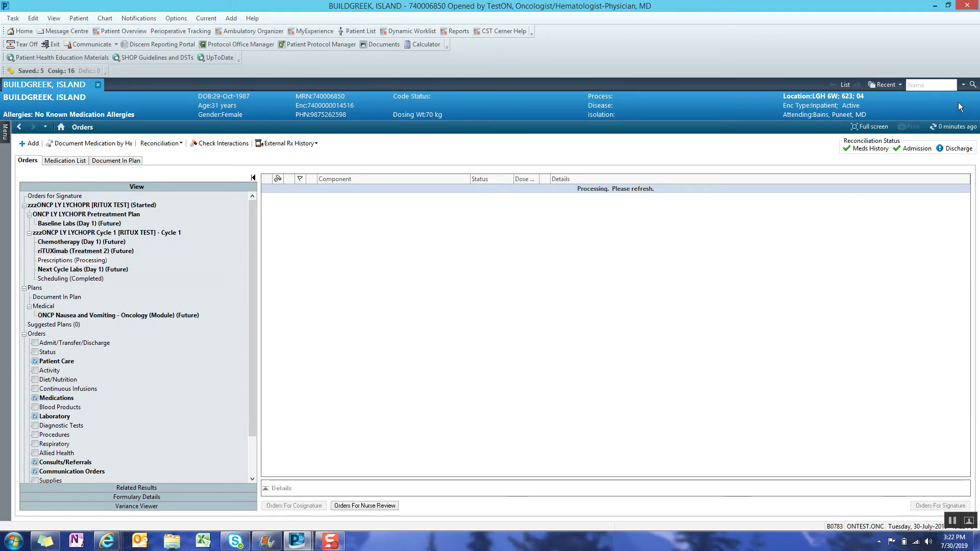
click(948, 127)
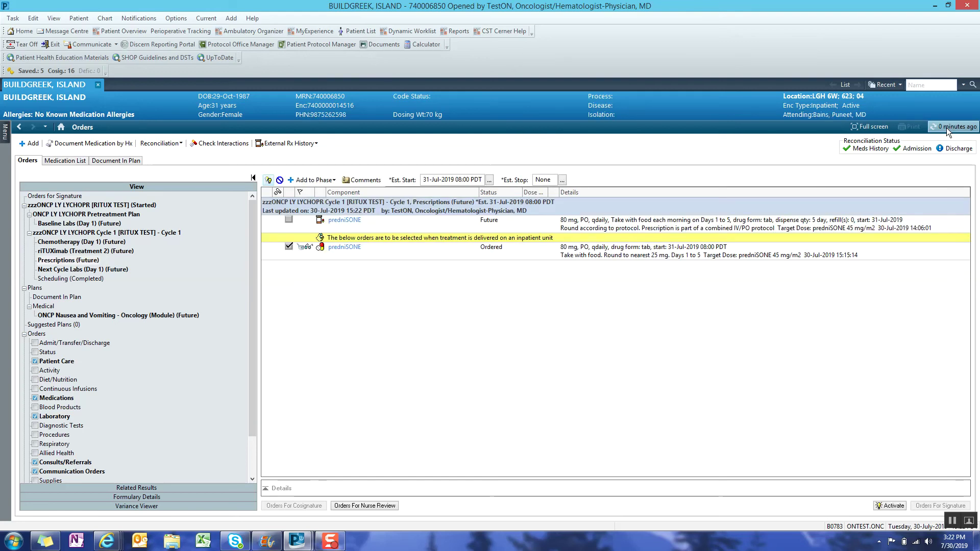
click(946, 128)
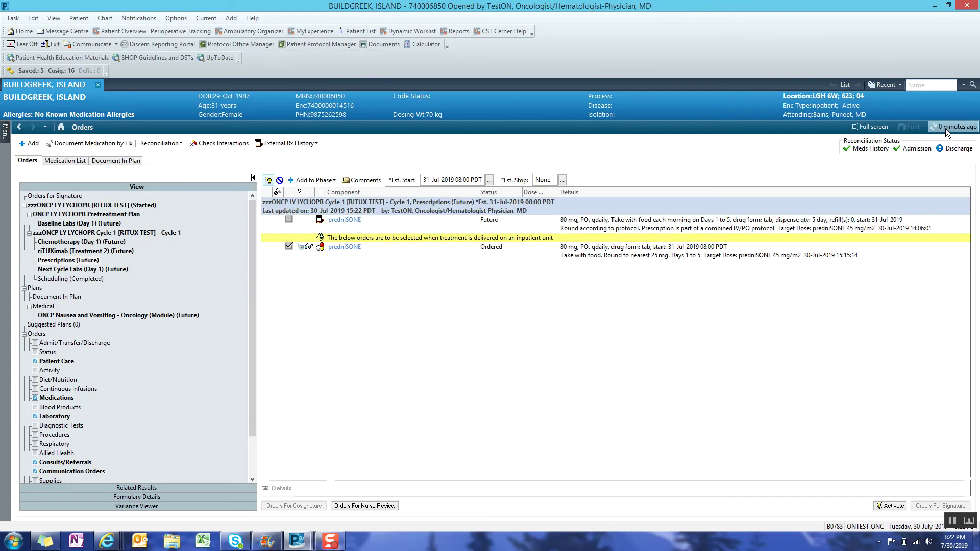
Activate the outpatient prednisone prescription for Days 1 to 5 with its 31-Jul-2019 08:00 start and sign it
right_click(351, 224)
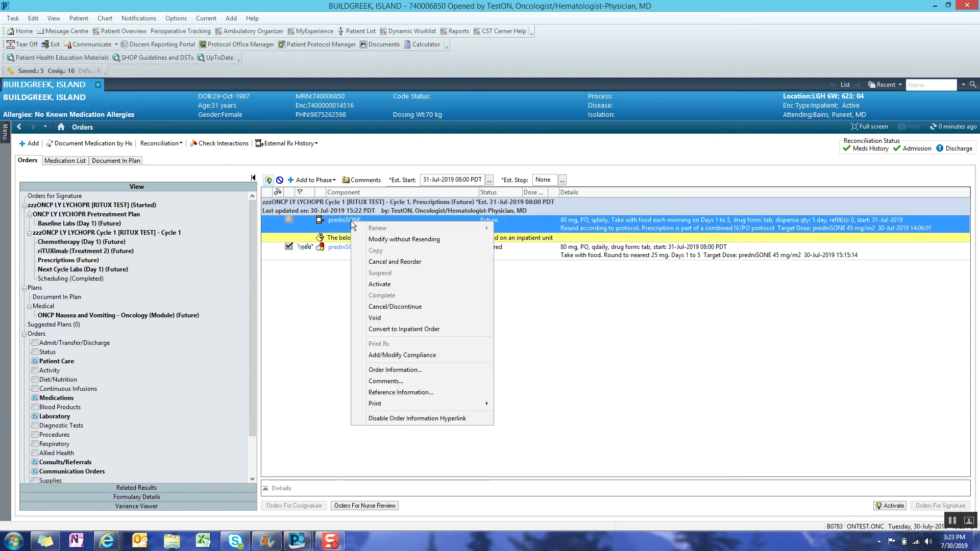
click(390, 285)
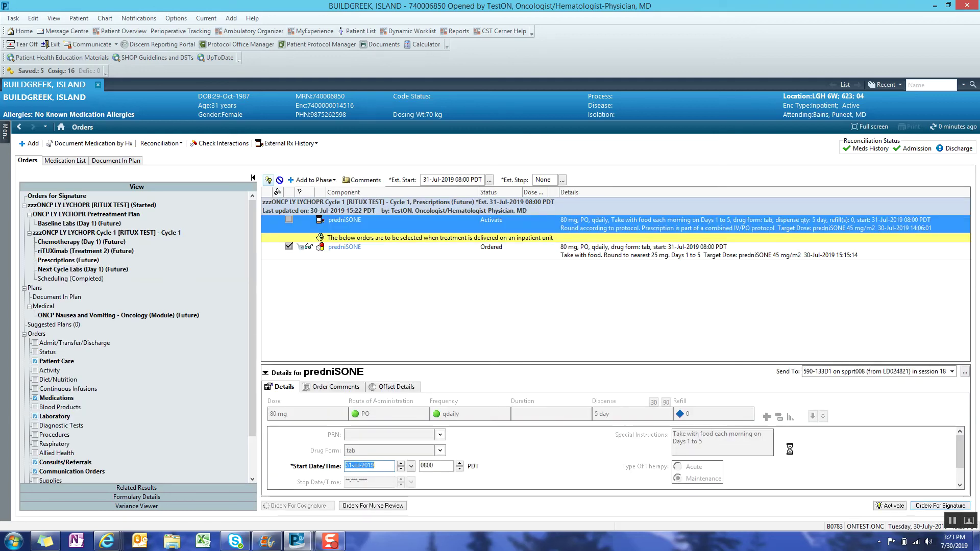
click(938, 506)
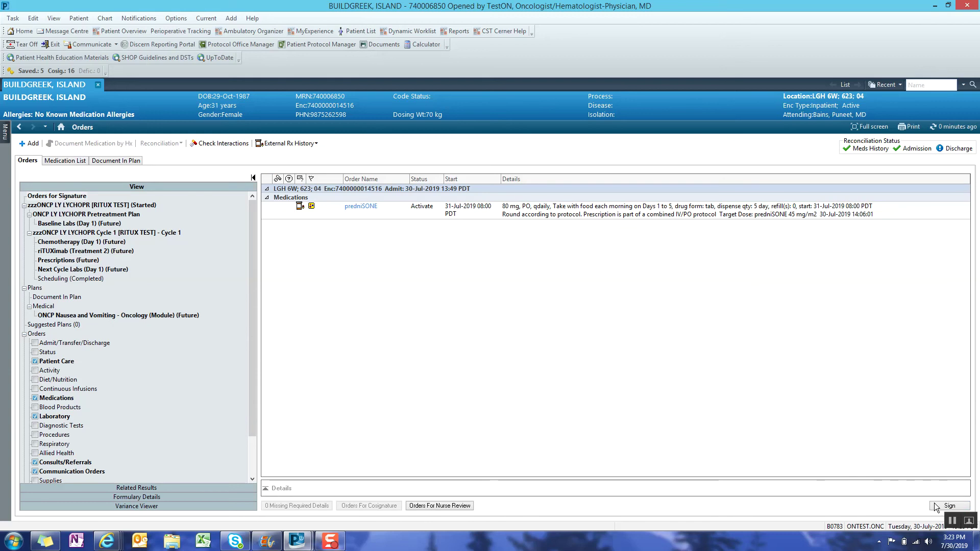
click(936, 507)
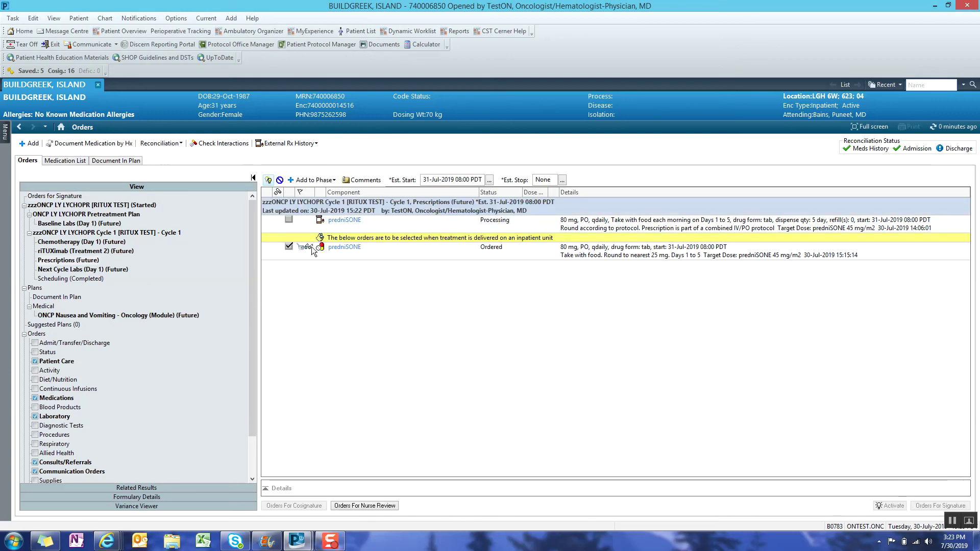
Start the discharge reconciliation and discontinue the inpatient prednisone order and the documented 45 mg/m2 home prednisone
click(182, 145)
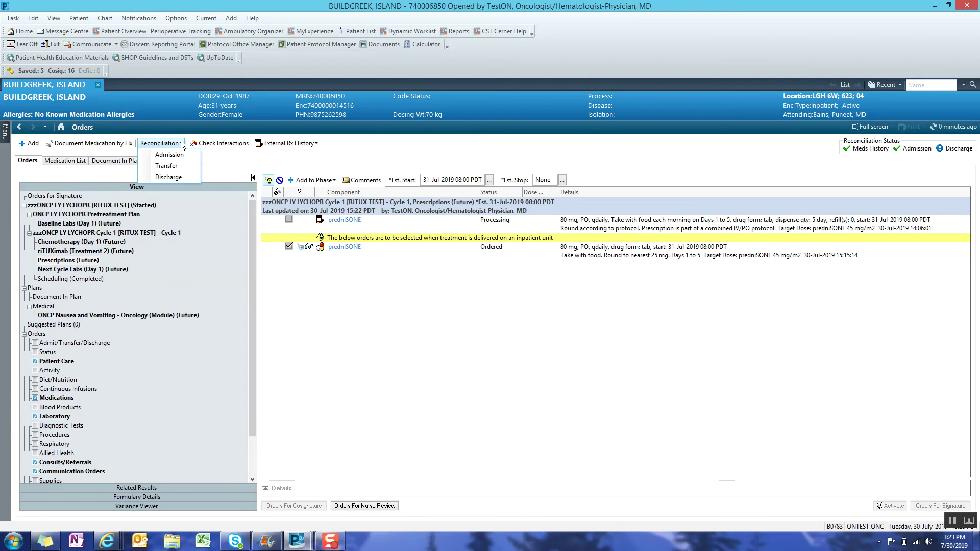
click(176, 177)
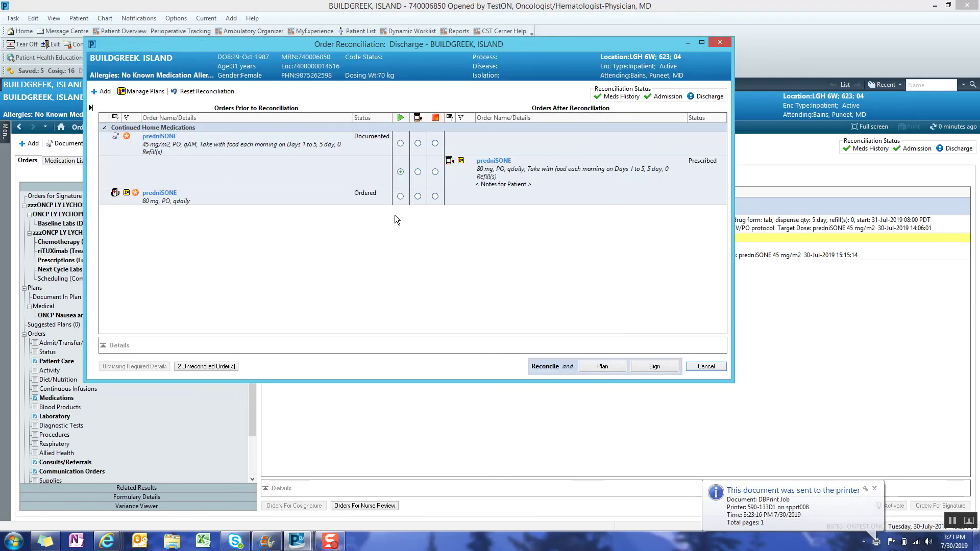
click(436, 197)
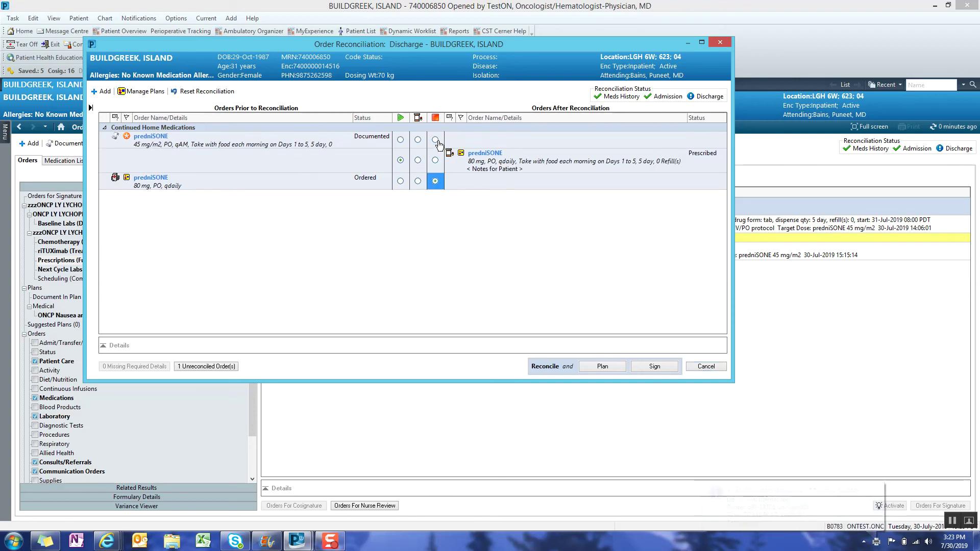
click(435, 140)
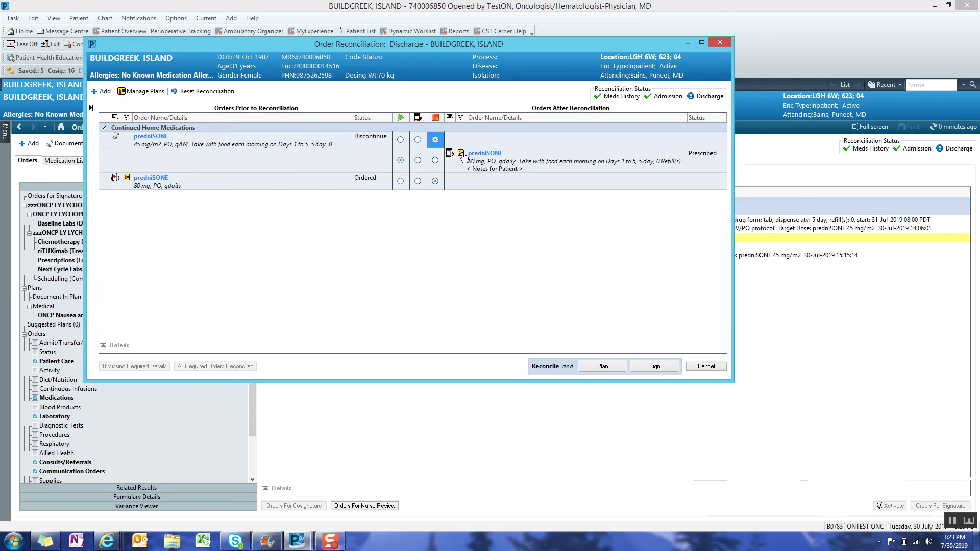